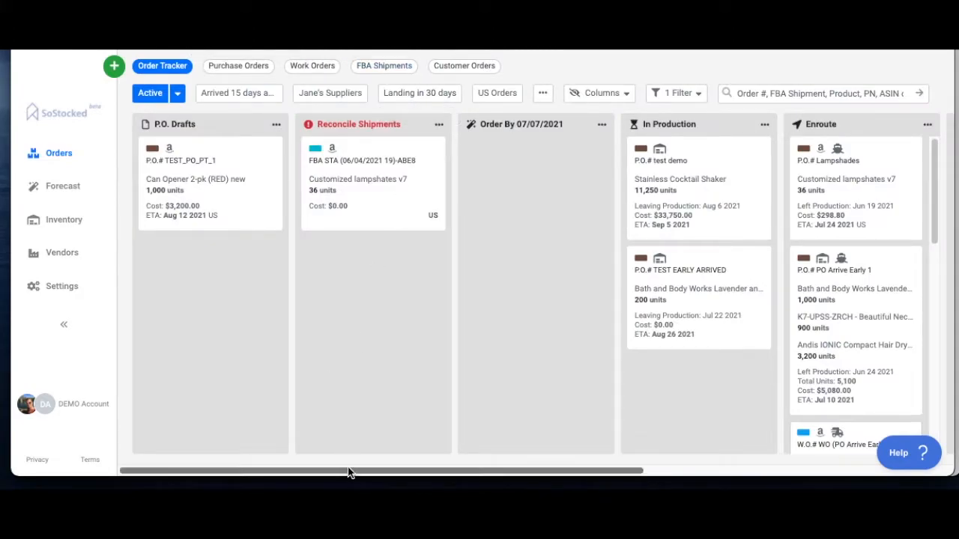
Step: Open the 55-day Default Lead Time for editing and check the options for creating a new lead time
left_click_drag(349, 472, 642, 472)
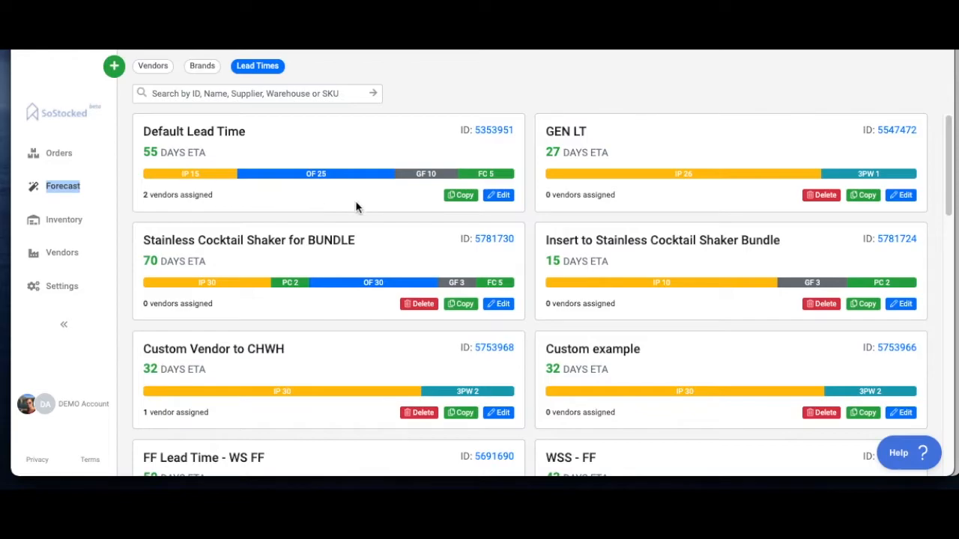
left_click(495, 196)
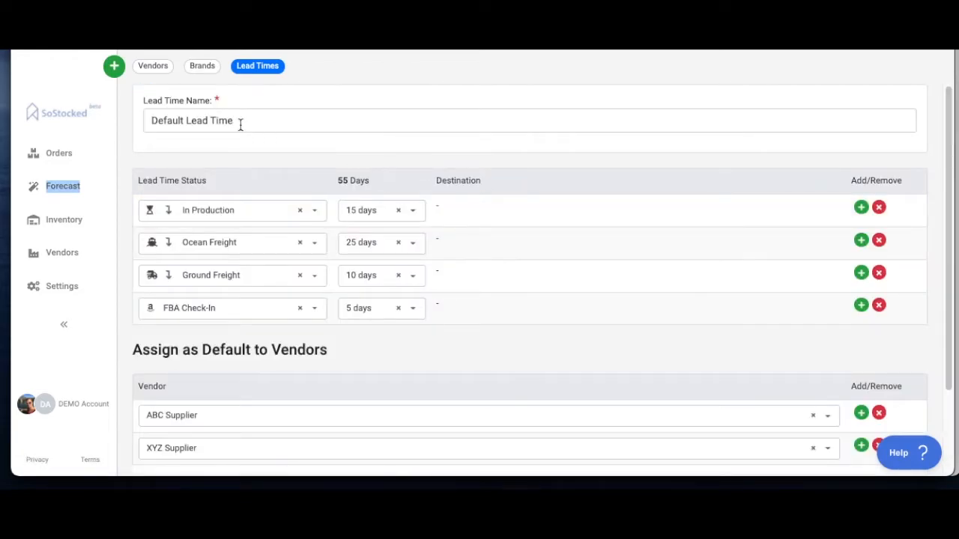
left_click_drag(247, 122, 101, 122)
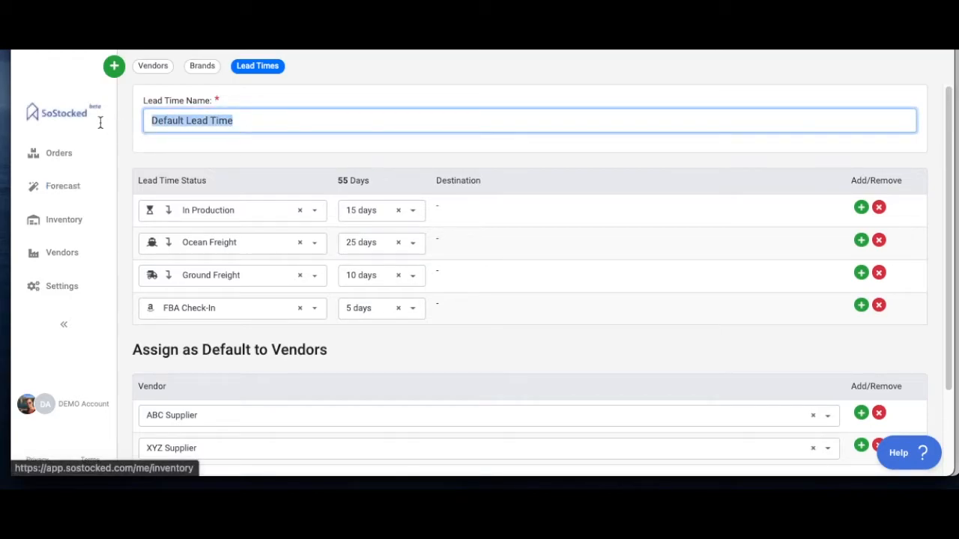
left_click(114, 67)
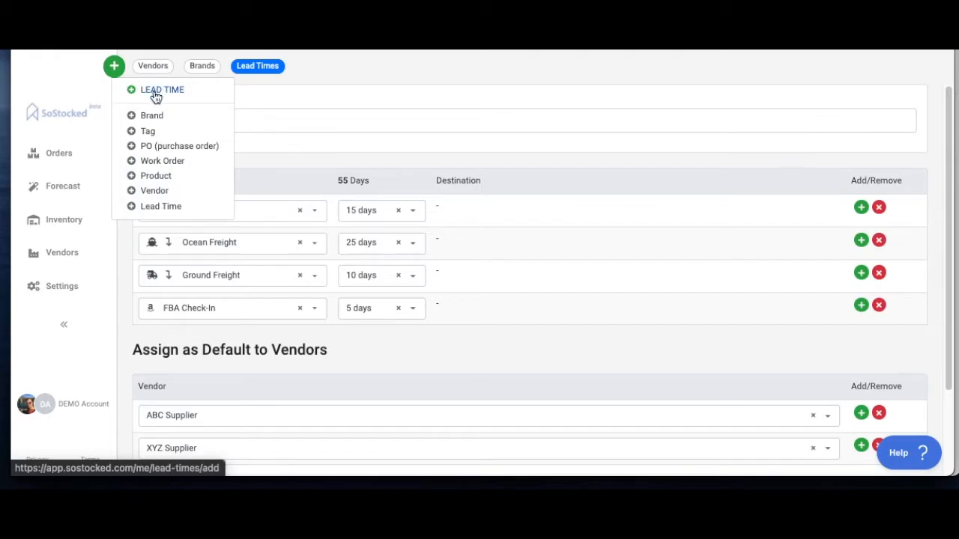
left_click(441, 79)
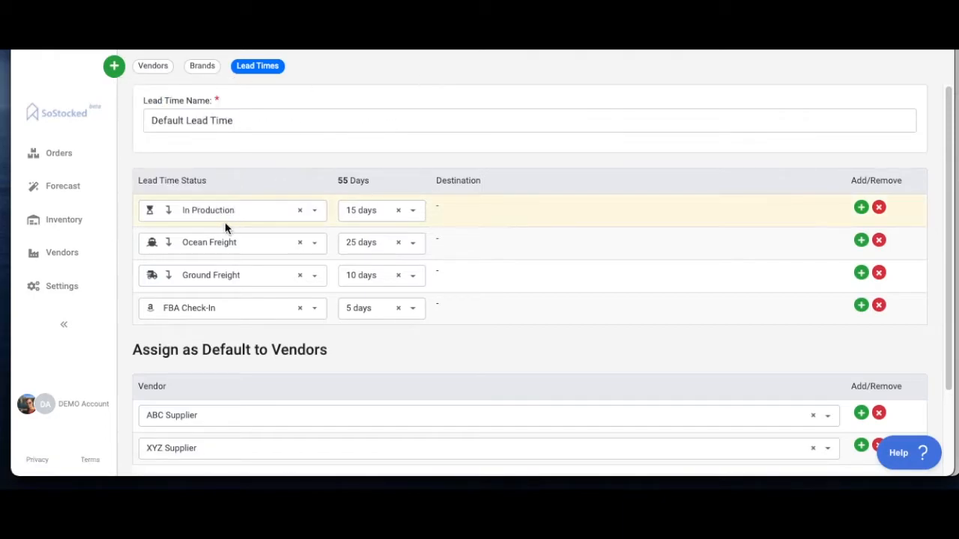
Step: Check the available statuses for the In Production stage and set its duration to 30 days
left_click(313, 212)
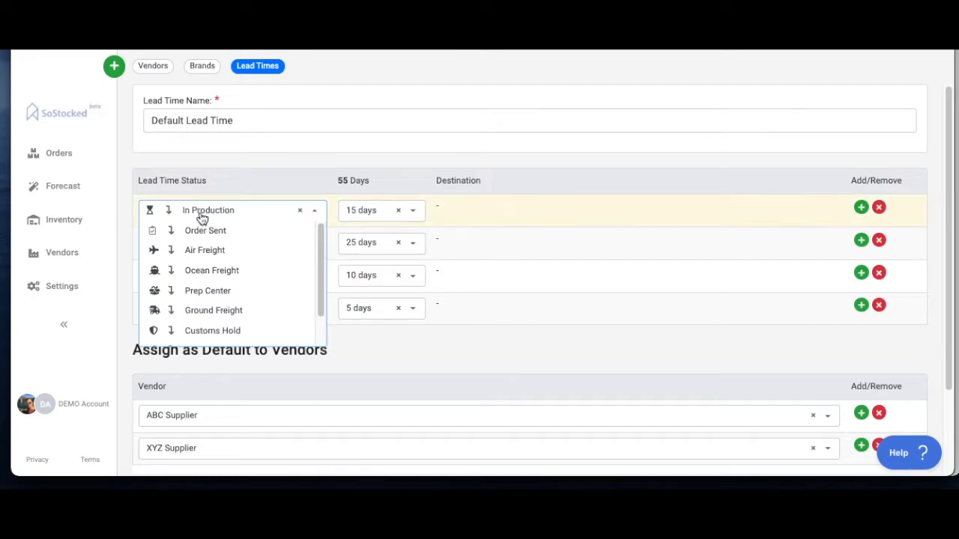
left_click(274, 153)
left_click(411, 218)
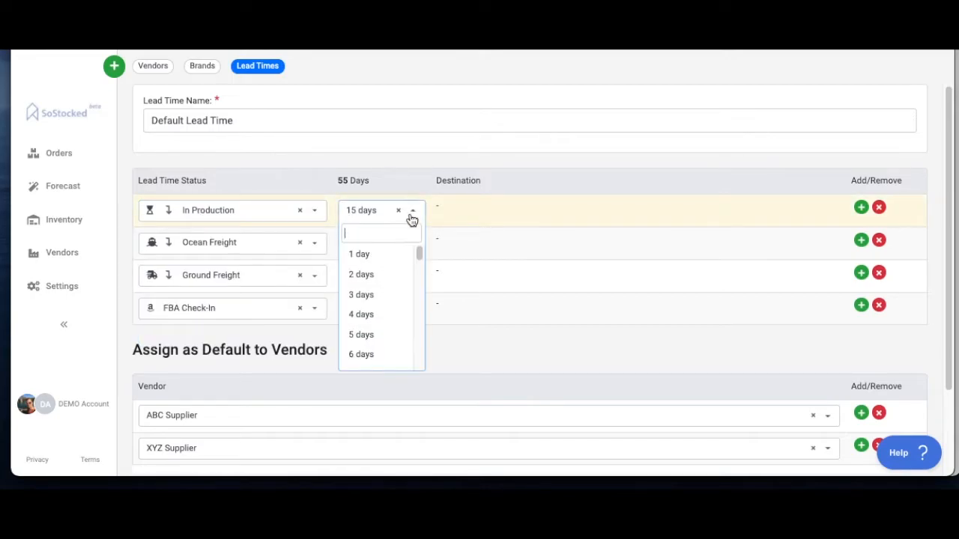
scroll(400, 295, "down", 4)
scroll(374, 348, "down", 5)
left_click(379, 318)
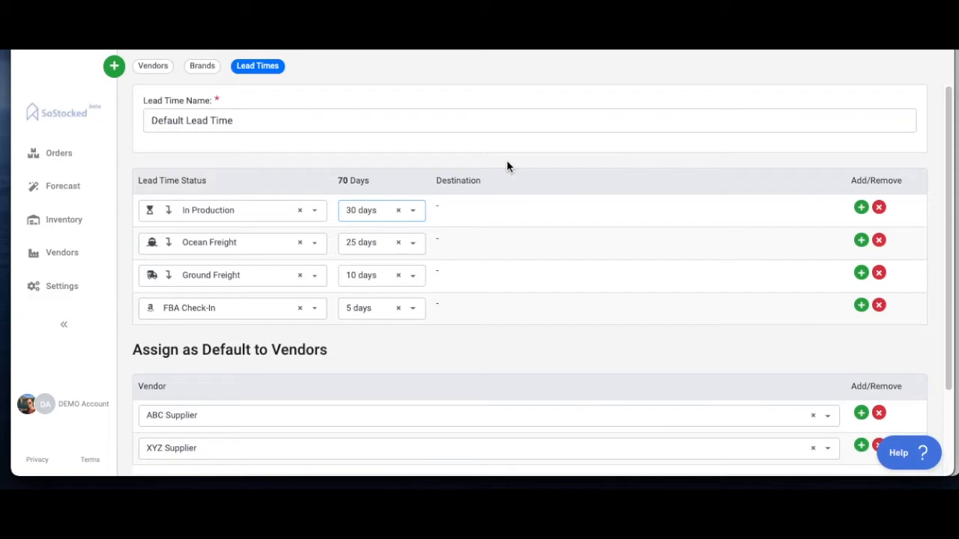
Step: Change the FBA Check-In stage to a 1-day 3rd Party Warehouse at Fulfill It All, and rename the lead time China to Fulfill it All Warehouse
left_click(314, 309)
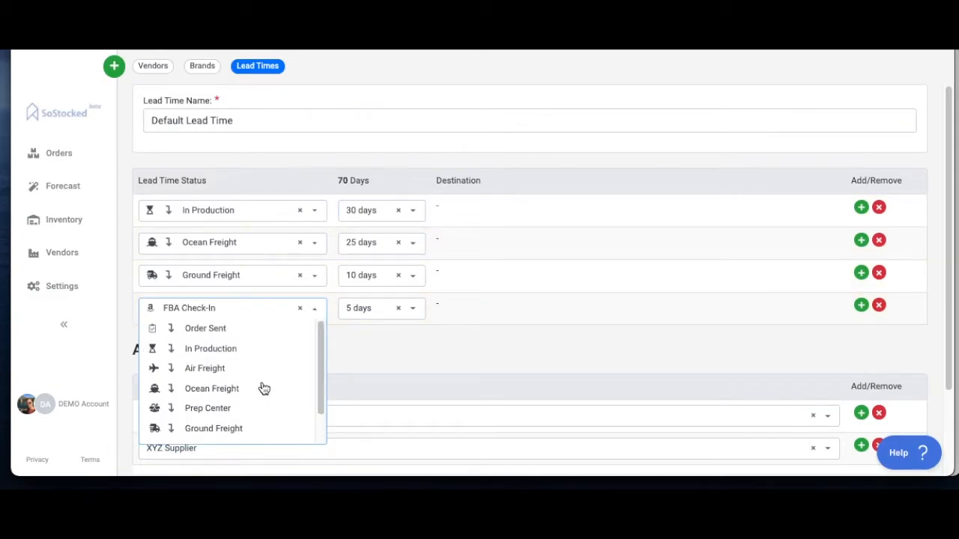
scroll(263, 388, "down", 2)
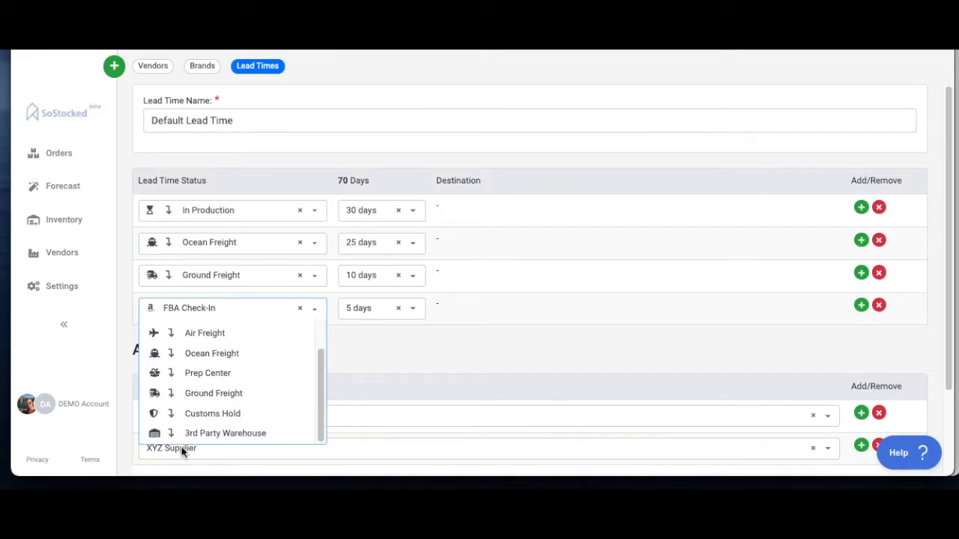
left_click(211, 435)
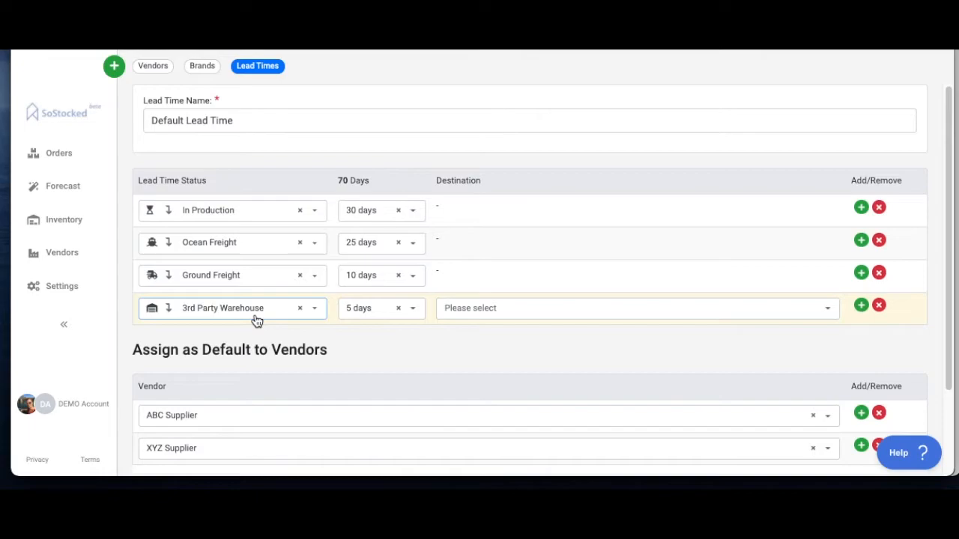
left_click(411, 309)
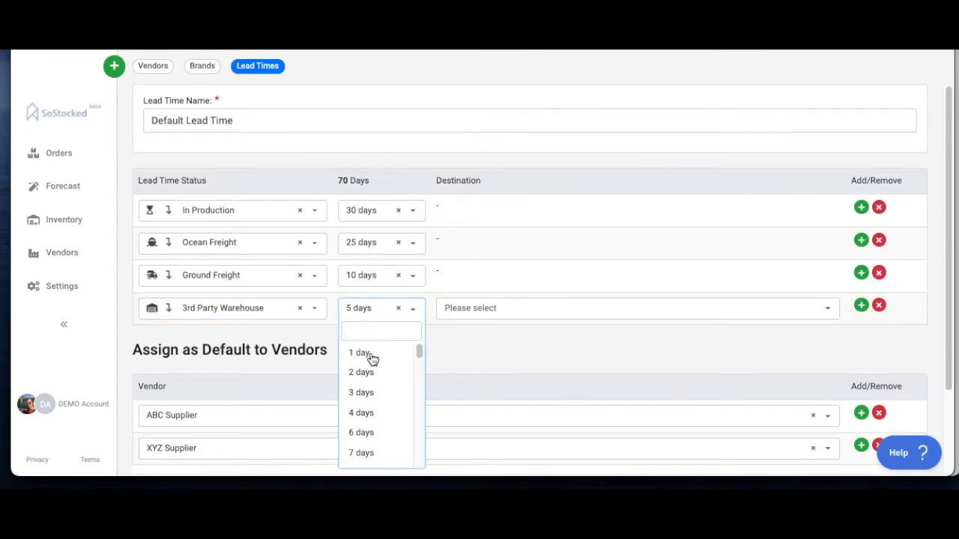
left_click(362, 352)
left_click(467, 311)
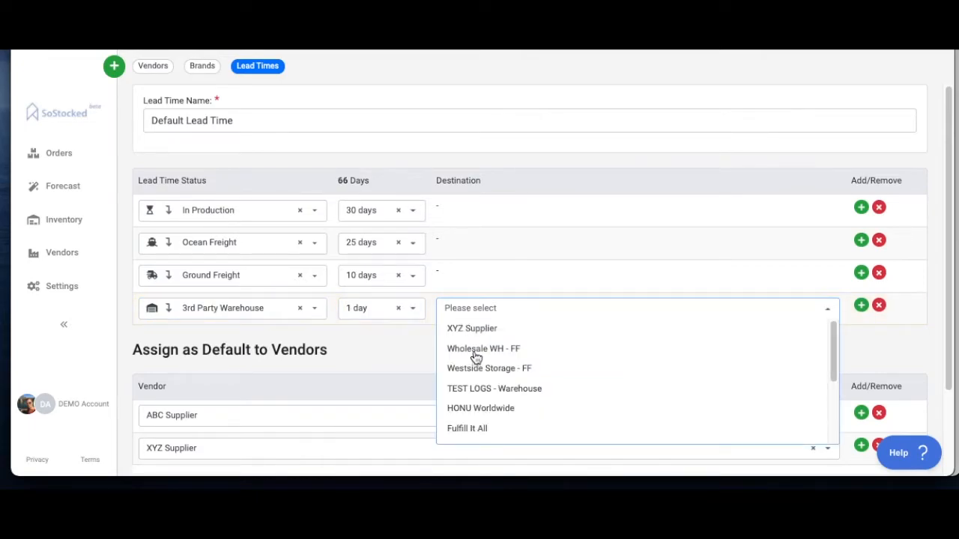
left_click(480, 428)
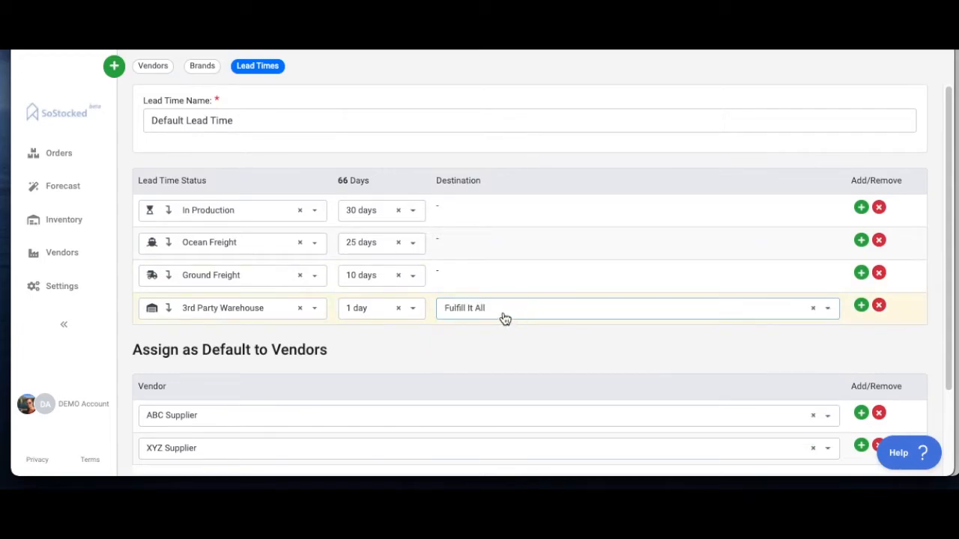
triple_click(240, 123)
type("China to Fulfill it All Warehouse")
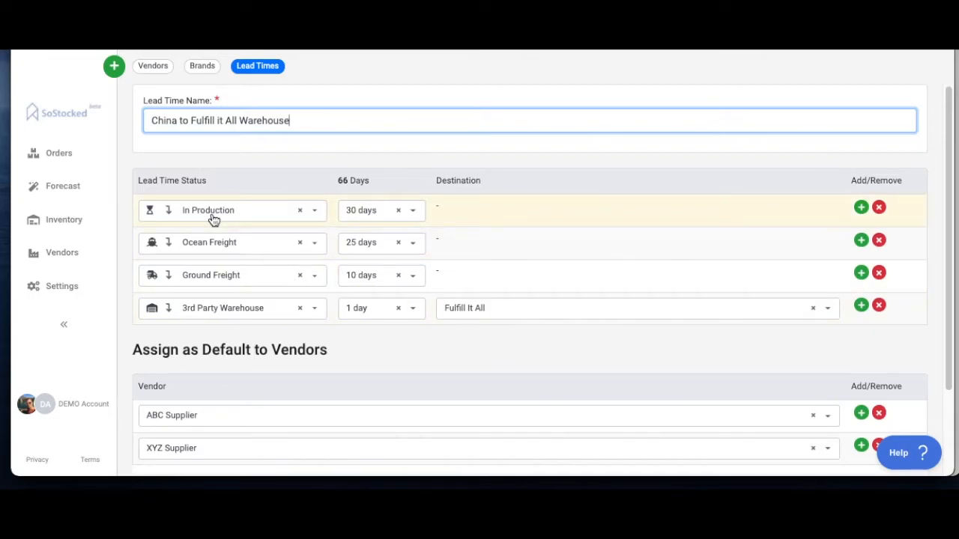
Step: Change the Ocean Freight stage to 3rd Party Warehouse with XYZ Supplier as its destination
left_click(315, 245)
scroll(262, 352, "down", 2)
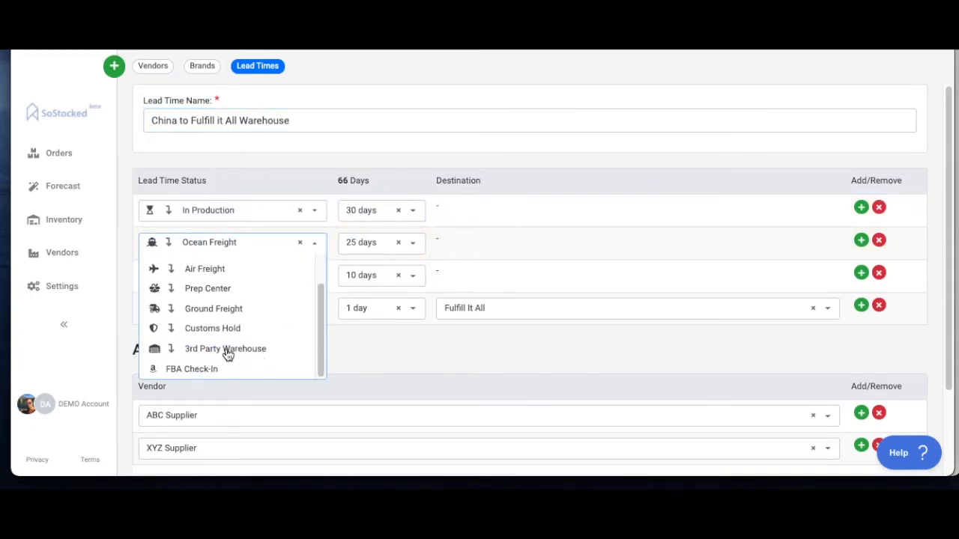
left_click(228, 351)
left_click(466, 255)
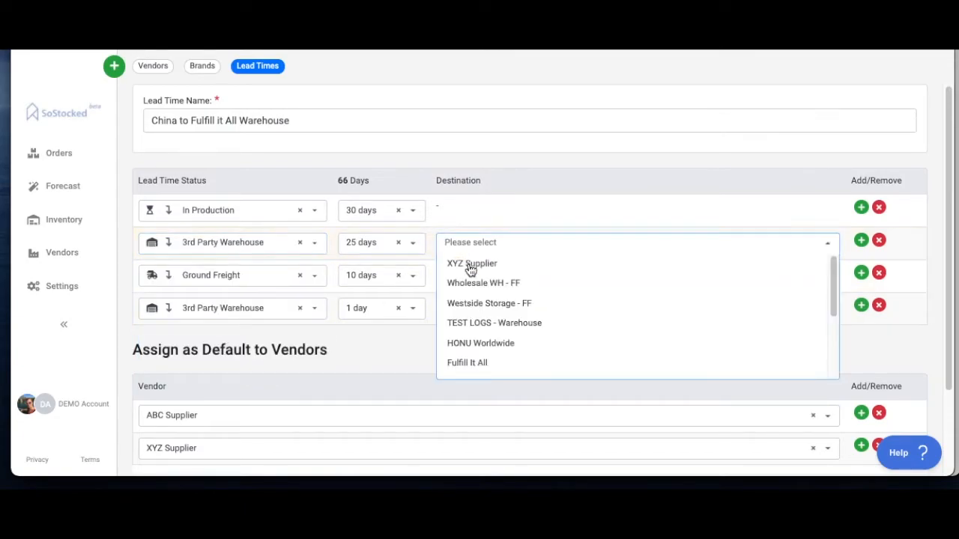
left_click(469, 263)
Step: Remove the final 3rd Party Warehouse and Ground Freight stages, and change the duration of the XYZ Supplier warehouse stage
left_click(879, 305)
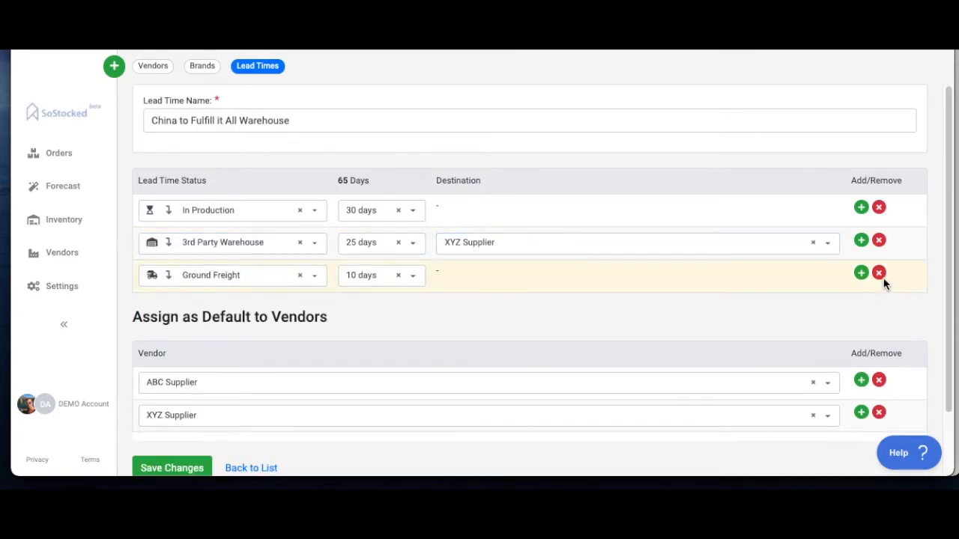
left_click(879, 272)
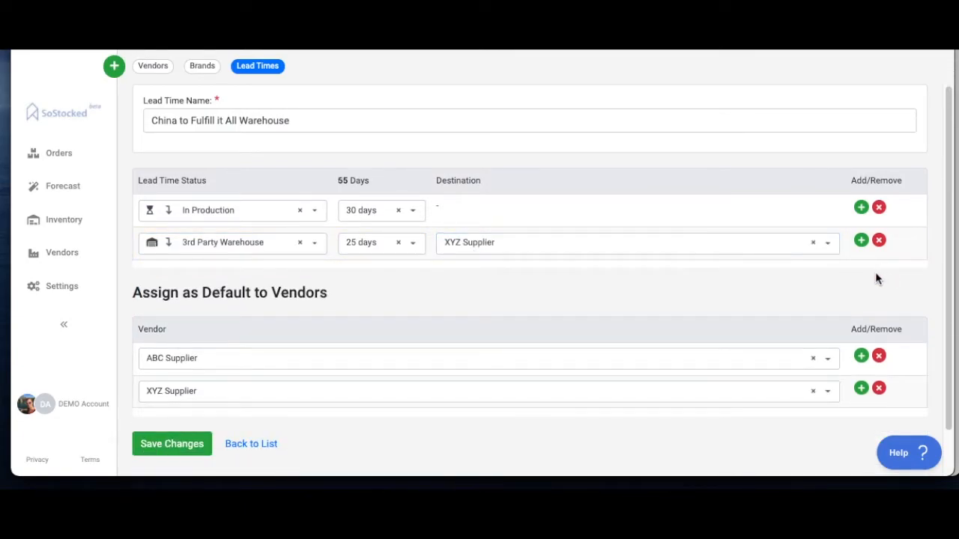
left_click(414, 243)
left_click(348, 287)
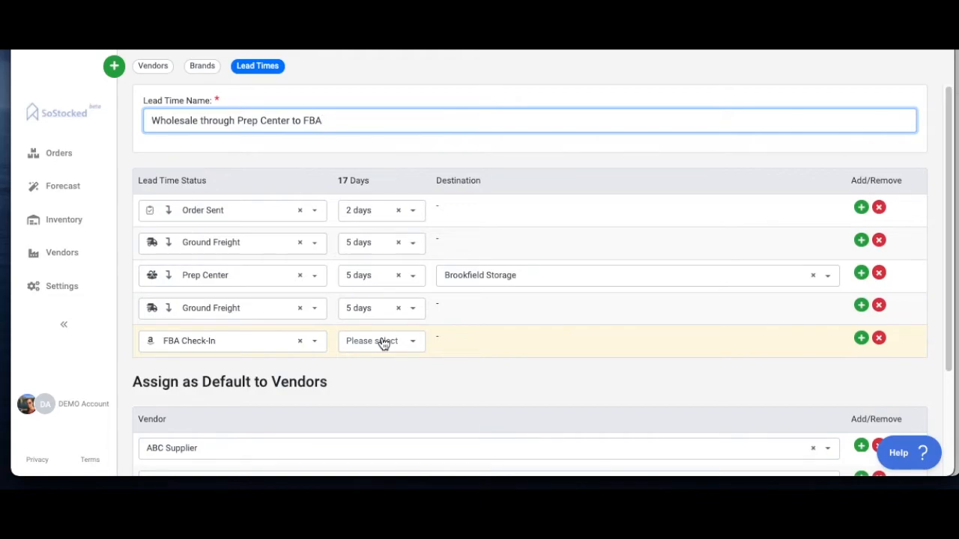
Step: Add Fulfill It All as a third vendor that uses this lead time by default
scroll(469, 315, "down", 2)
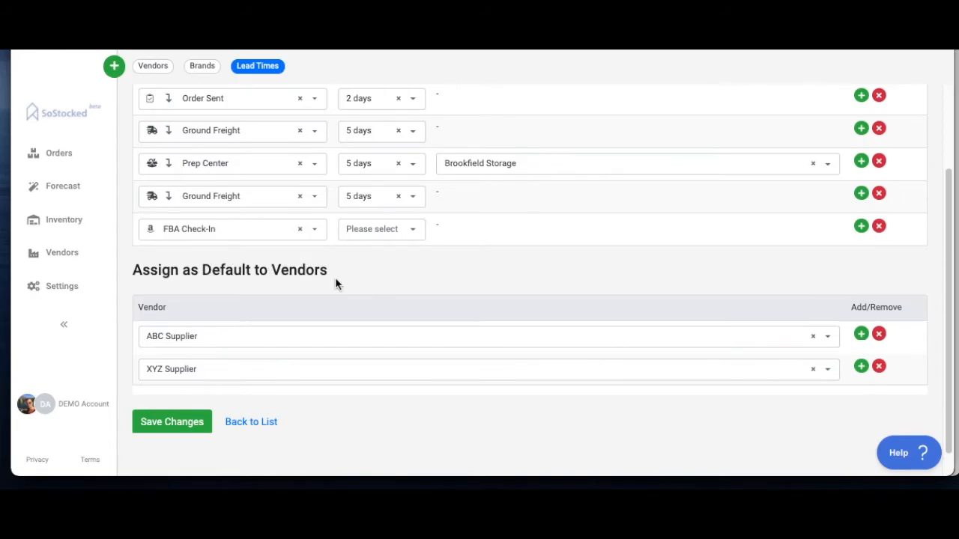
left_click(861, 365)
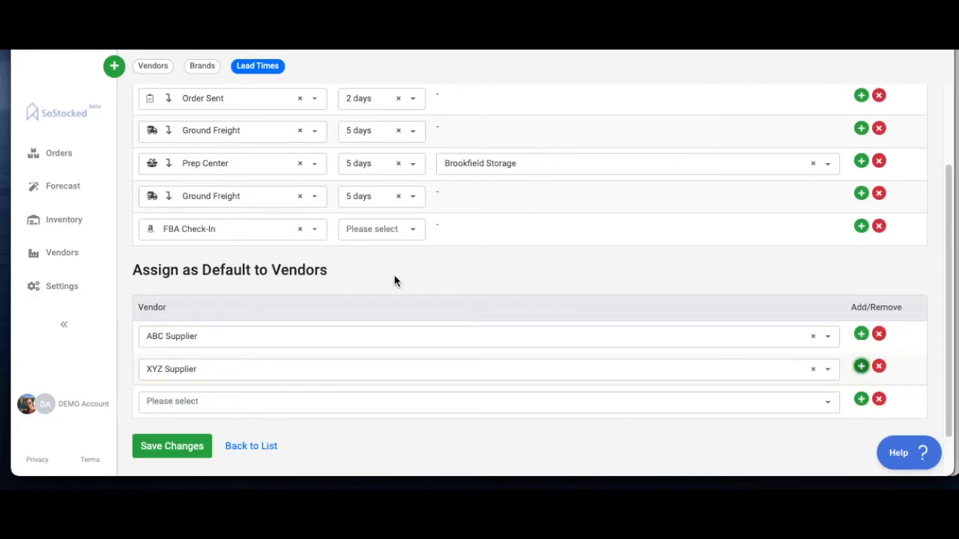
scroll(300, 322, "down", 1)
left_click(202, 358)
left_click(191, 392)
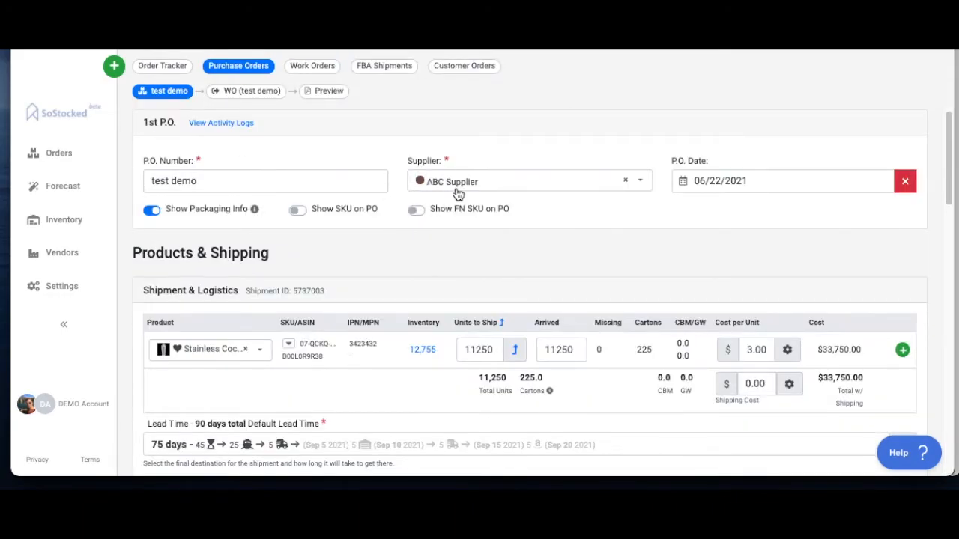
Step: Examine the lead time flow of the test demo purchase order and the lead time presets available for it, without changing it
scroll(463, 199, "down", 1)
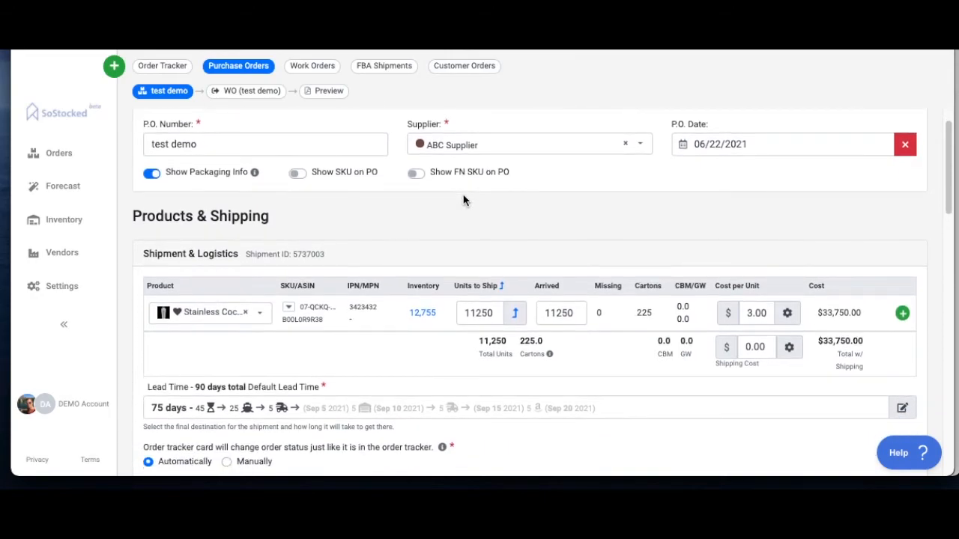
scroll(489, 320, "down", 2)
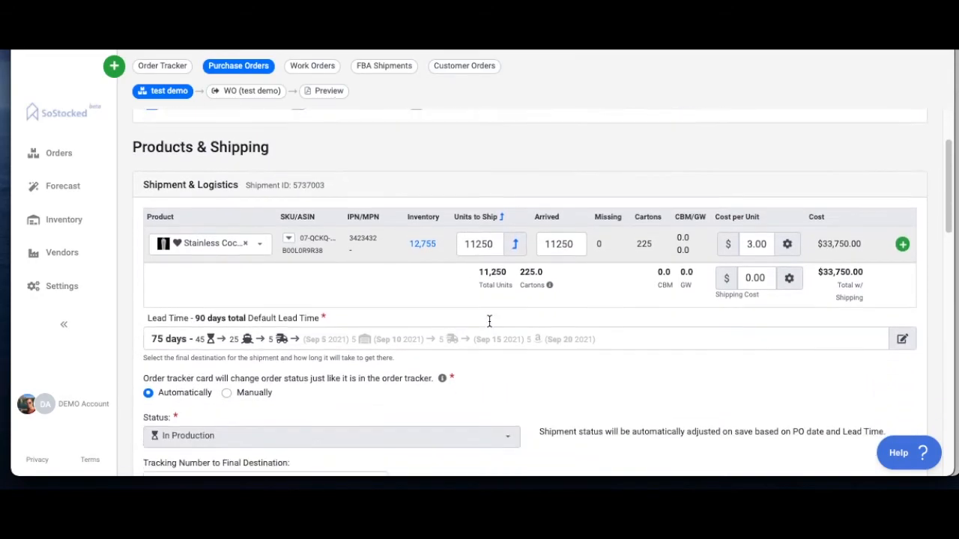
scroll(489, 321, "down", 1)
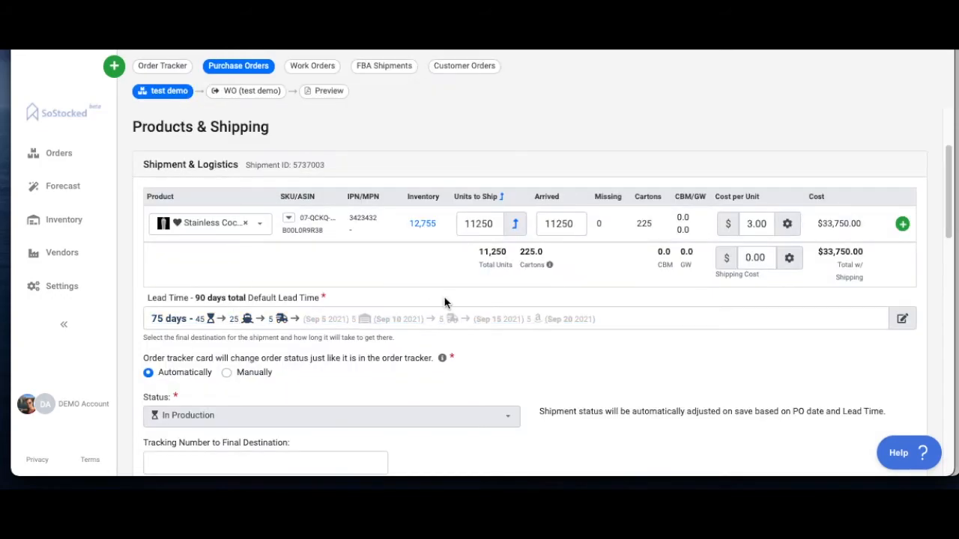
left_click(632, 321)
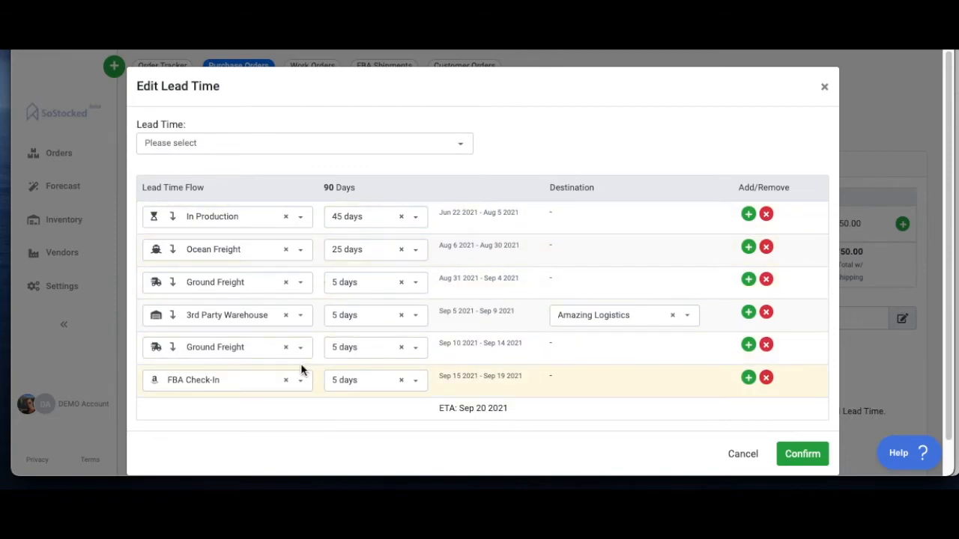
left_click(469, 147)
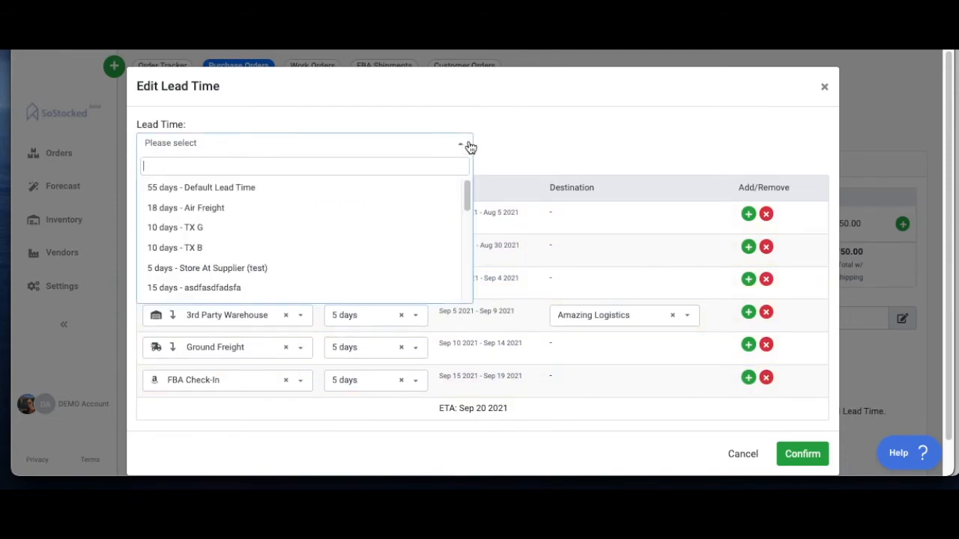
left_click(824, 87)
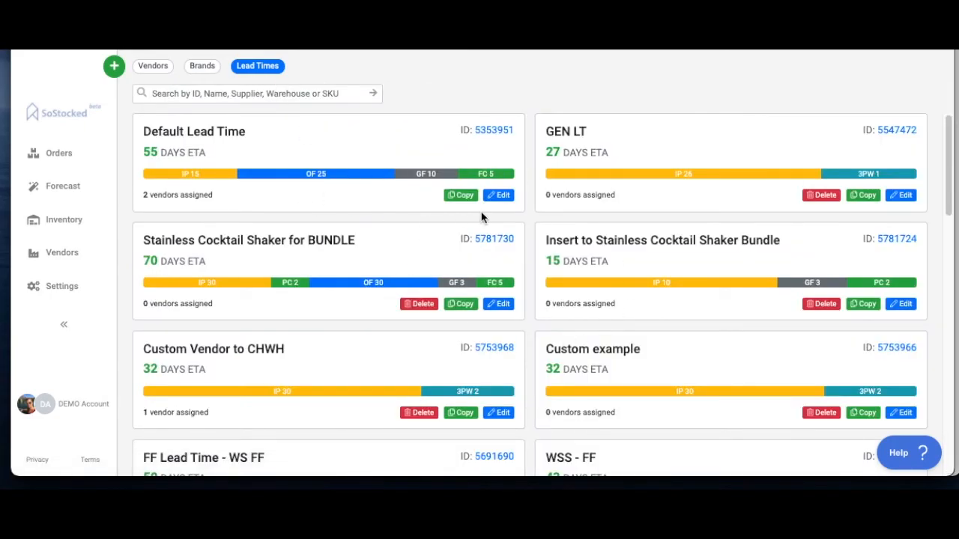
Step: Open purchase order 123 from the 3rd Party Warehouse column for editing and examine its lead time flow
scroll(665, 345, "down", 1)
scroll(627, 274, "up", 1)
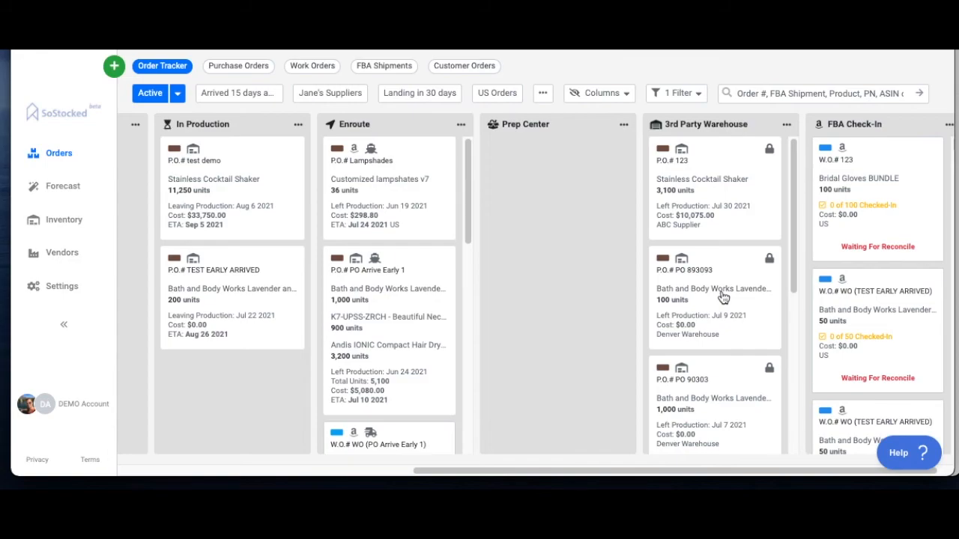
left_click(697, 173)
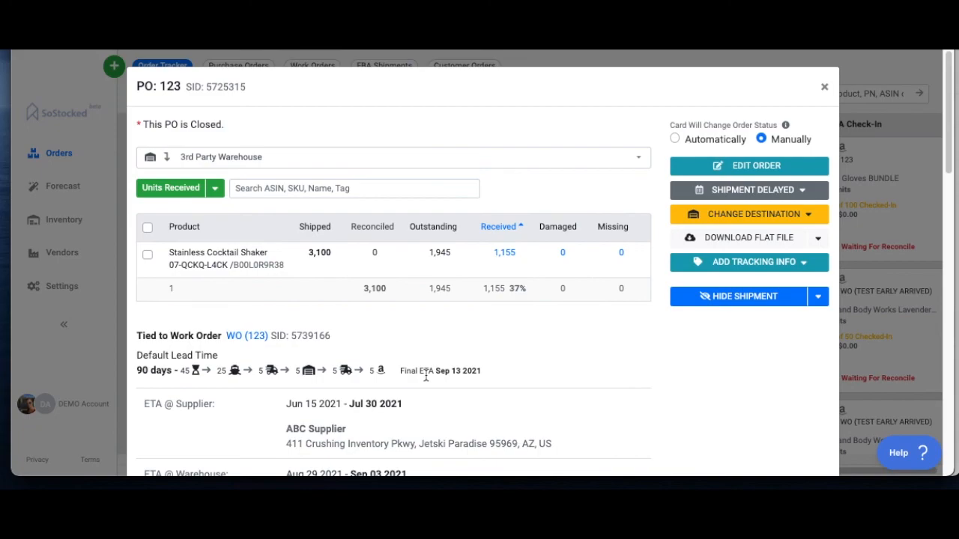
left_click(771, 166)
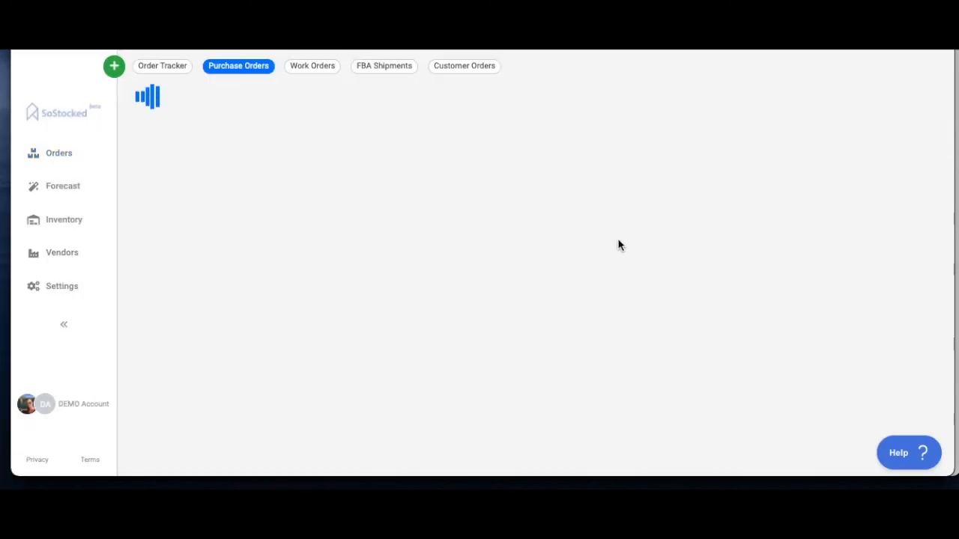
scroll(449, 269, "down", 2)
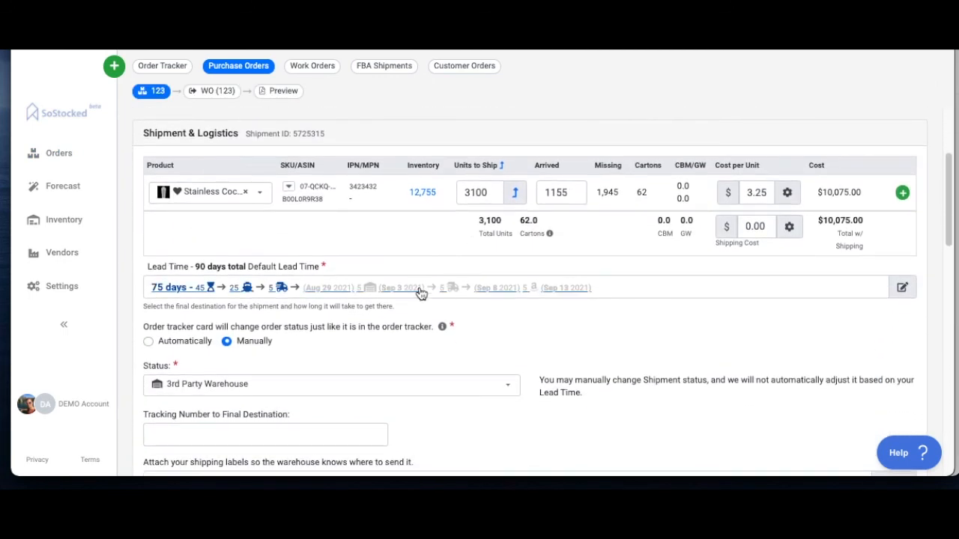
left_click(368, 292)
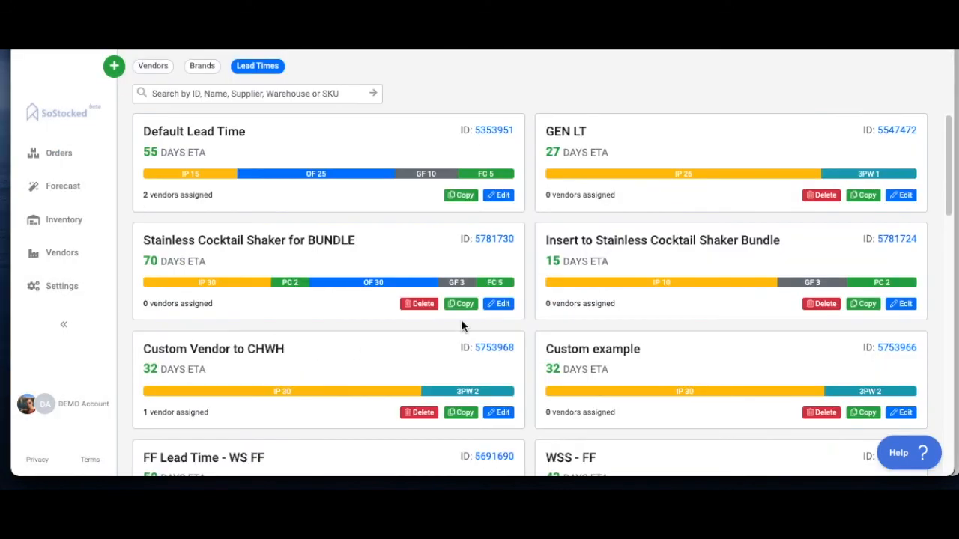
Step: Look through the saved lead times and compare their stage breakdowns
scroll(626, 313, "down", 3)
scroll(627, 315, "down", 3)
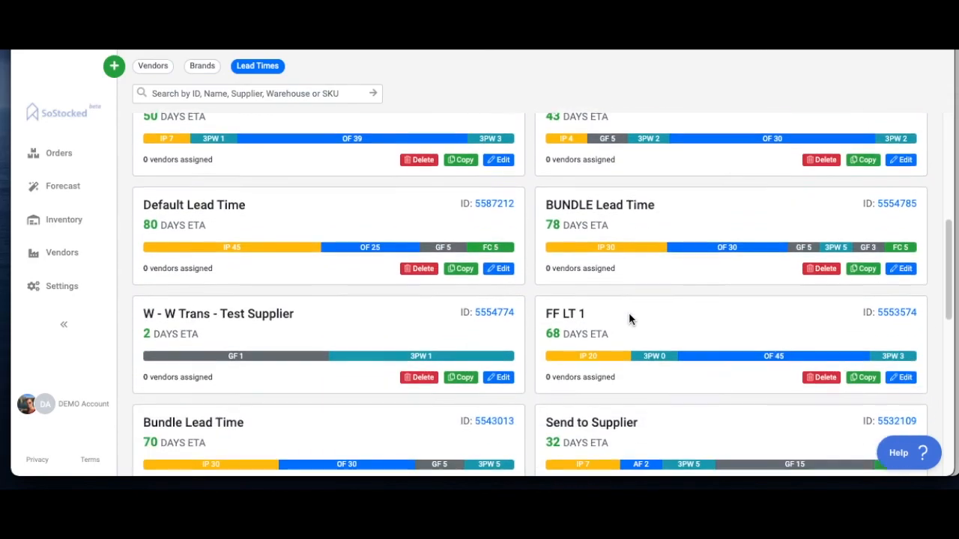
scroll(629, 315, "up", 4)
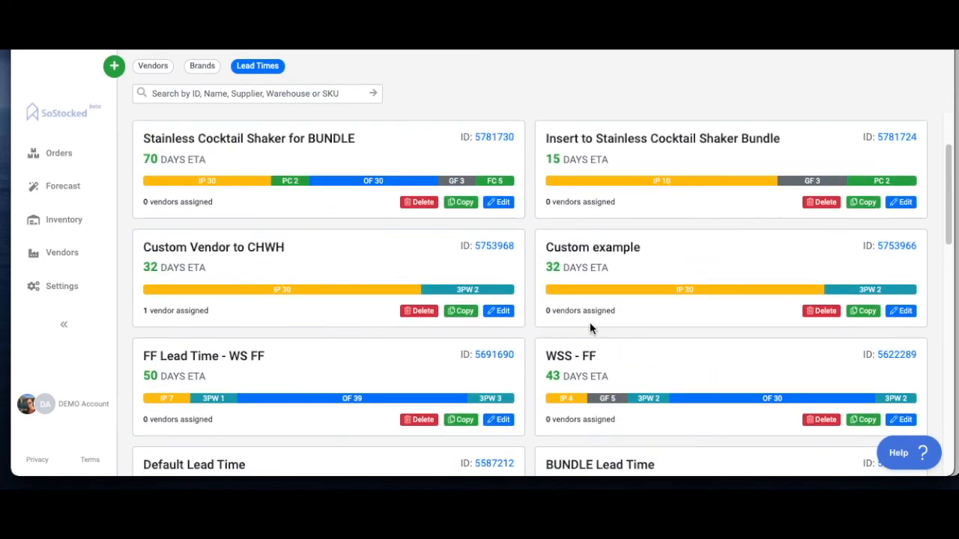